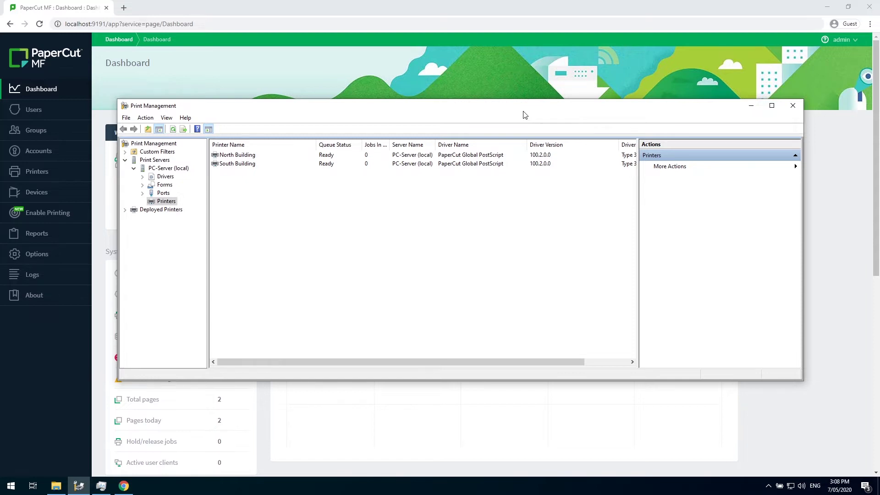
{"action": "left_click", "coordinate": [387, 156]}
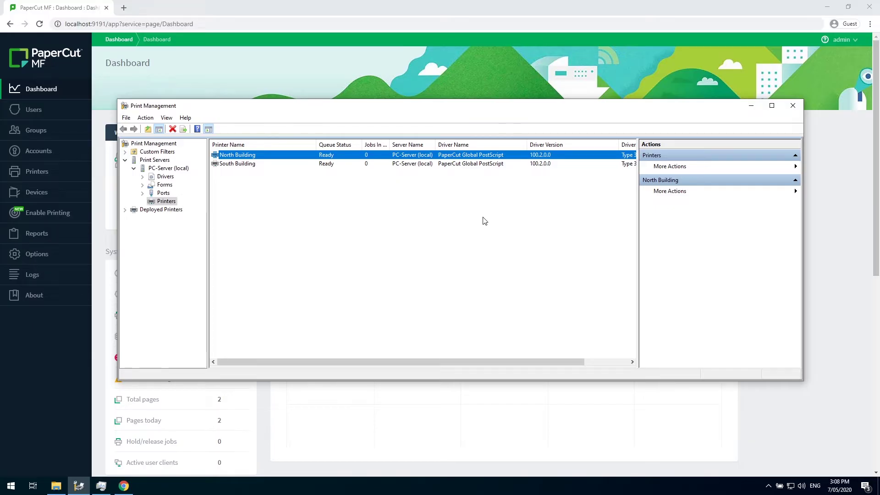
{"action": "left_click", "coordinate": [465, 169]}
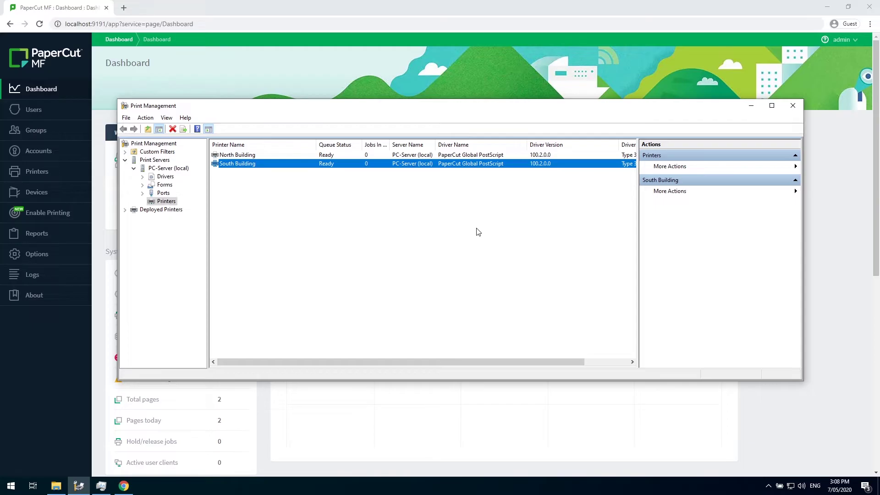
{"action": "left_click", "coordinate": [483, 249]}
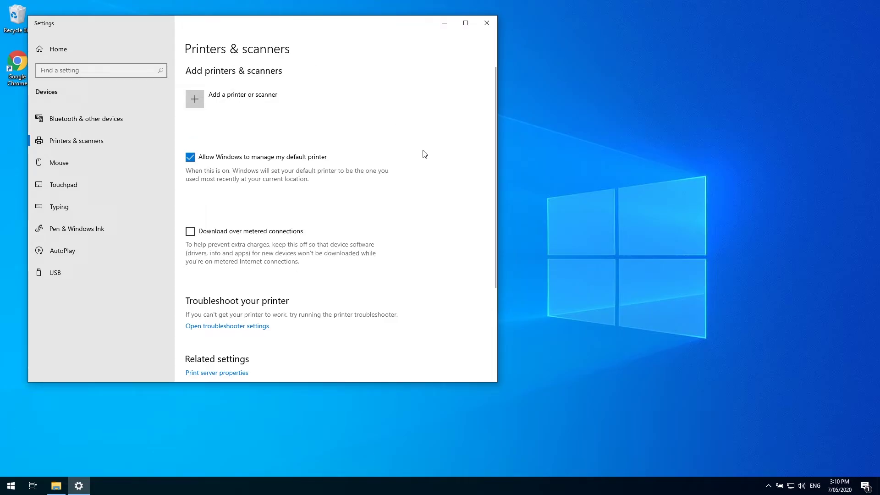
- Browse to \\PC-SERVER and connect both the North Building and South Building shared printers
{"action": "left_click", "coordinate": [60, 487]}
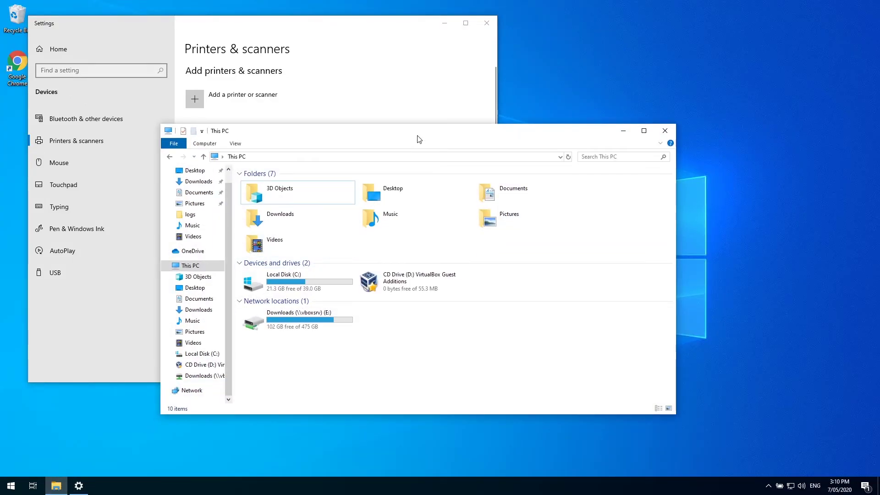
{"action": "left_click", "coordinate": [395, 154]}
{"action": "type", "text": "\\\\pc"}
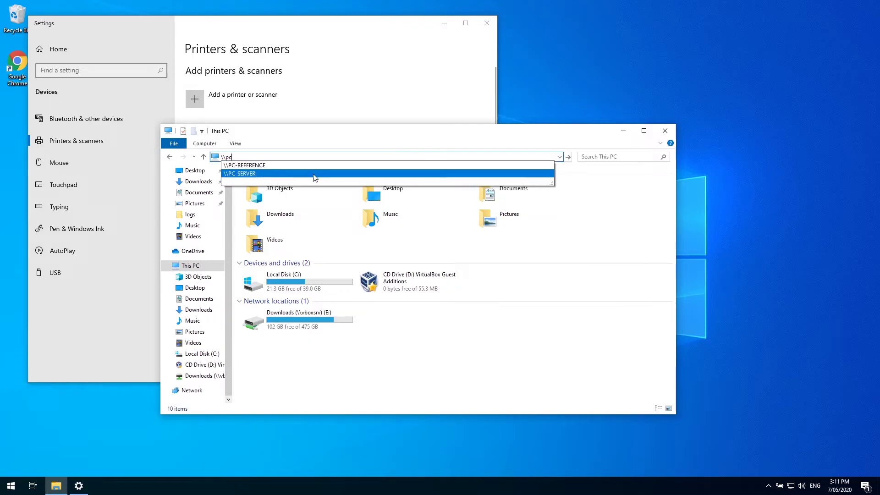
{"action": "left_click", "coordinate": [317, 174]}
{"action": "left_click", "coordinate": [301, 182]}
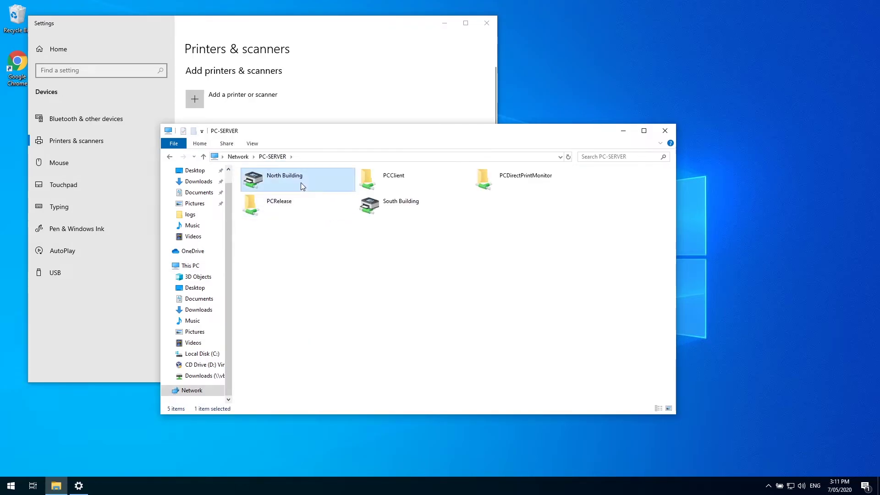
{"action": "left_click", "coordinate": [393, 209], "text": "ctrl"}
{"action": "right_click", "coordinate": [391, 207]}
{"action": "left_click", "coordinate": [442, 224]}
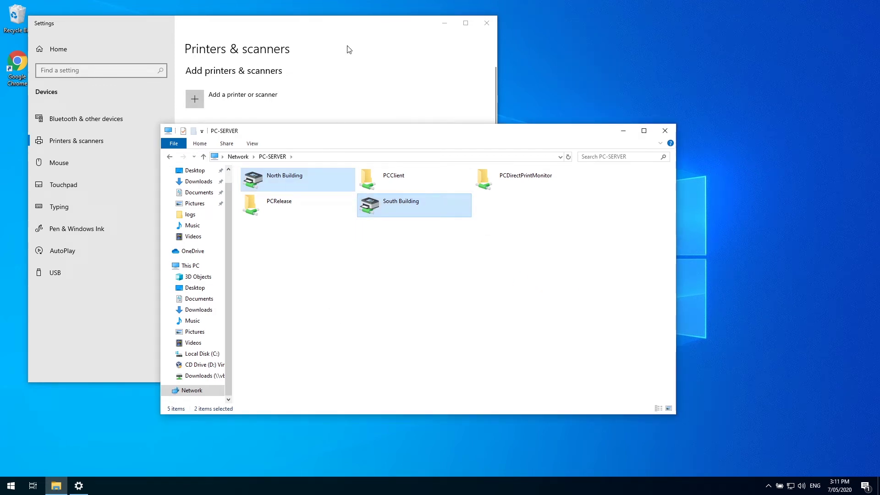
{"action": "left_click", "coordinate": [353, 35]}
- Set North Building's printing preferences to double-sided, flipping on the long edge
{"action": "left_click", "coordinate": [297, 154]}
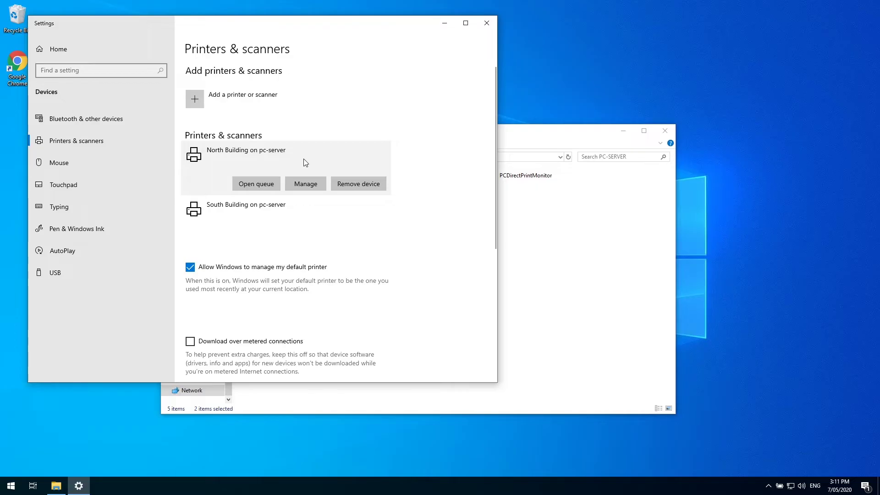
{"action": "left_click", "coordinate": [305, 183]}
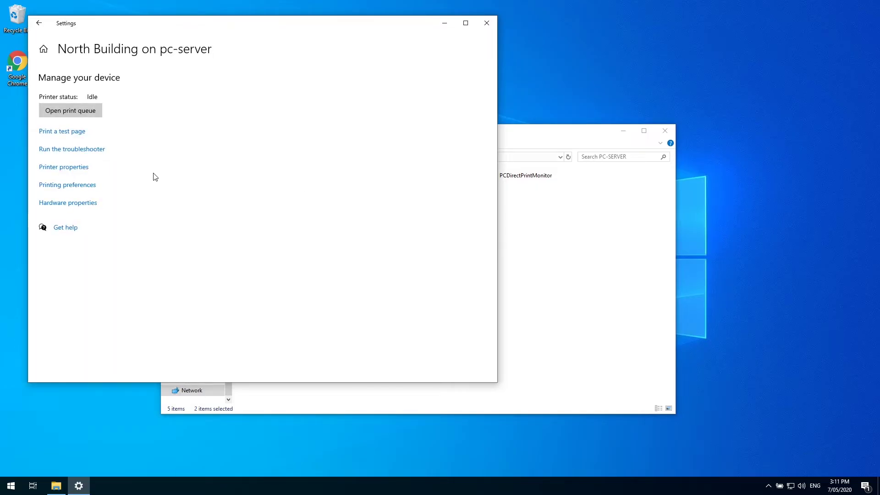
{"action": "left_click", "coordinate": [79, 184]}
{"action": "left_click", "coordinate": [174, 255]}
{"action": "left_click", "coordinate": [137, 270]}
{"action": "left_click", "coordinate": [302, 373]}
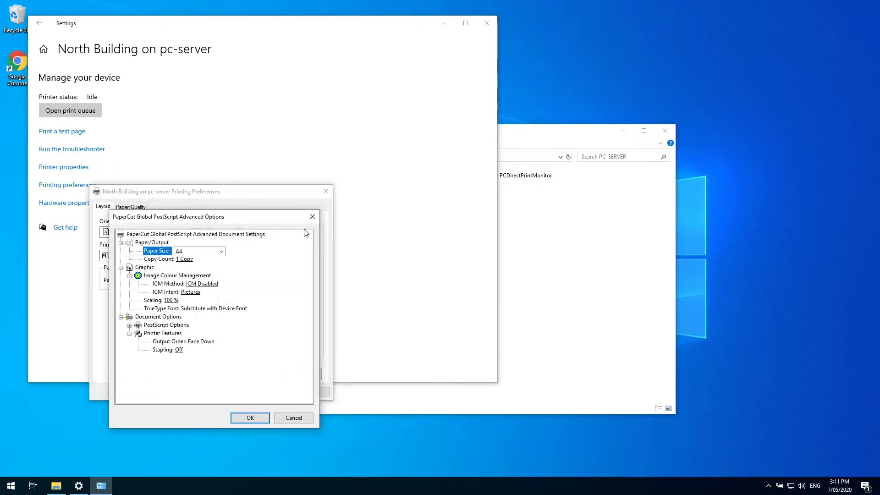
{"action": "left_click", "coordinate": [245, 417]}
{"action": "left_click", "coordinate": [131, 207]}
{"action": "left_click", "coordinate": [239, 391]}
{"action": "left_click", "coordinate": [39, 23]}
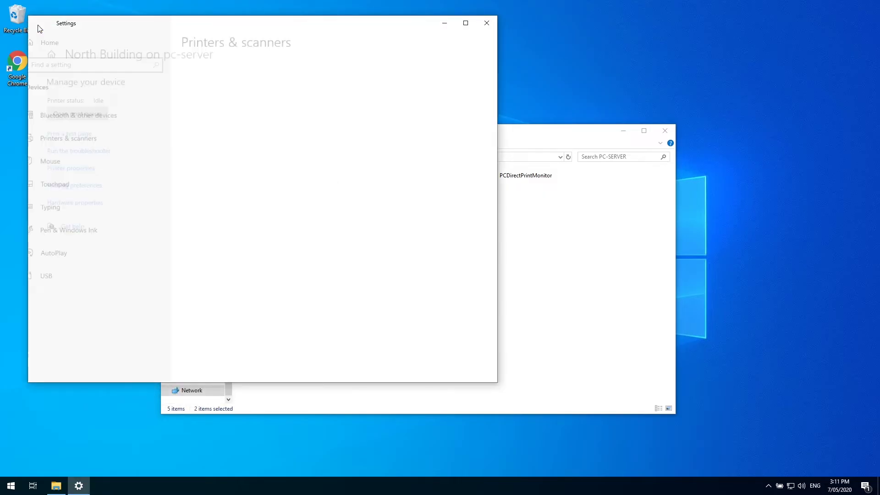
- Set South Building to print double-sided on the long edge in black and white
{"action": "left_click", "coordinate": [255, 188]}
{"action": "left_click", "coordinate": [306, 211]}
{"action": "left_click", "coordinate": [69, 185]}
{"action": "left_click", "coordinate": [161, 257]}
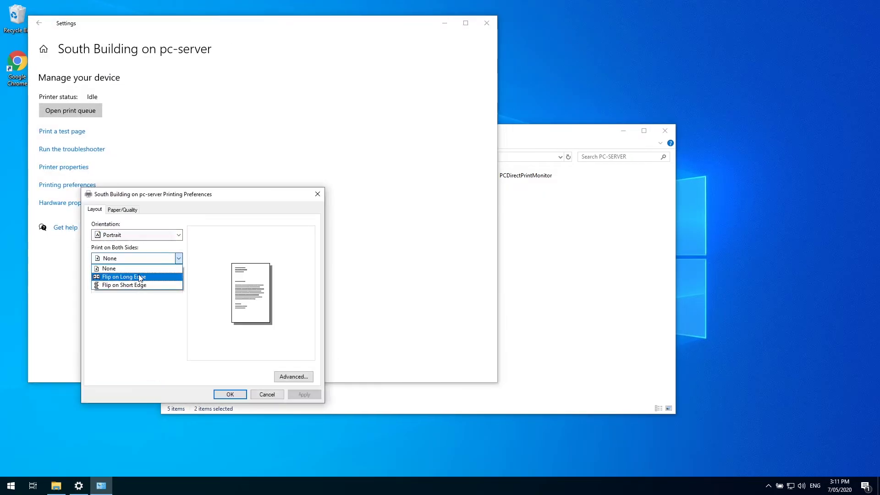
{"action": "left_click", "coordinate": [137, 275]}
{"action": "left_click", "coordinate": [122, 209]}
{"action": "left_click", "coordinate": [152, 277]}
{"action": "left_click", "coordinate": [229, 394]}
{"action": "left_click", "coordinate": [39, 23]}
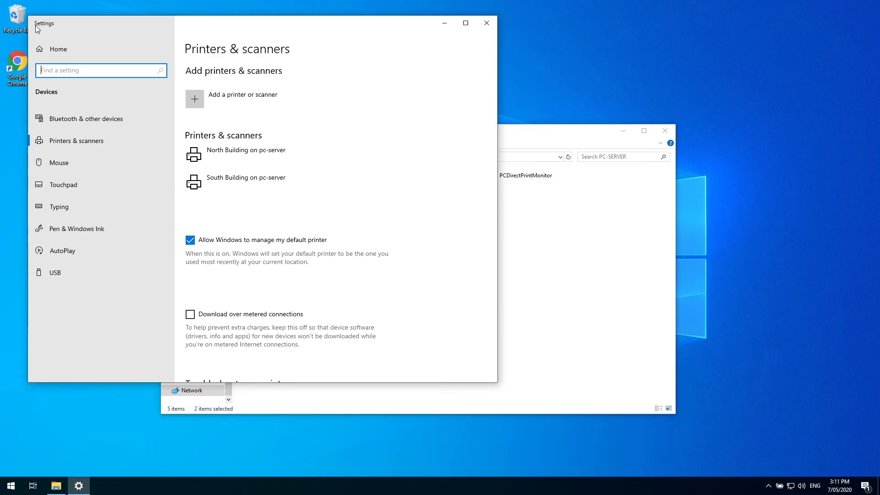
- Print a test page to South Building from its printer properties
{"action": "left_click", "coordinate": [246, 181]}
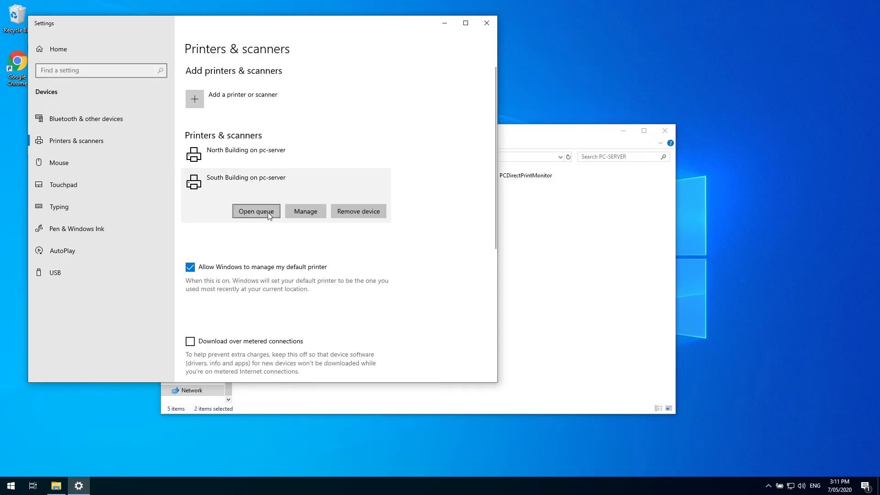
{"action": "left_click", "coordinate": [256, 211]}
{"action": "left_click", "coordinate": [38, 64]}
{"action": "left_click", "coordinate": [81, 98]}
{"action": "left_click", "coordinate": [246, 360]}
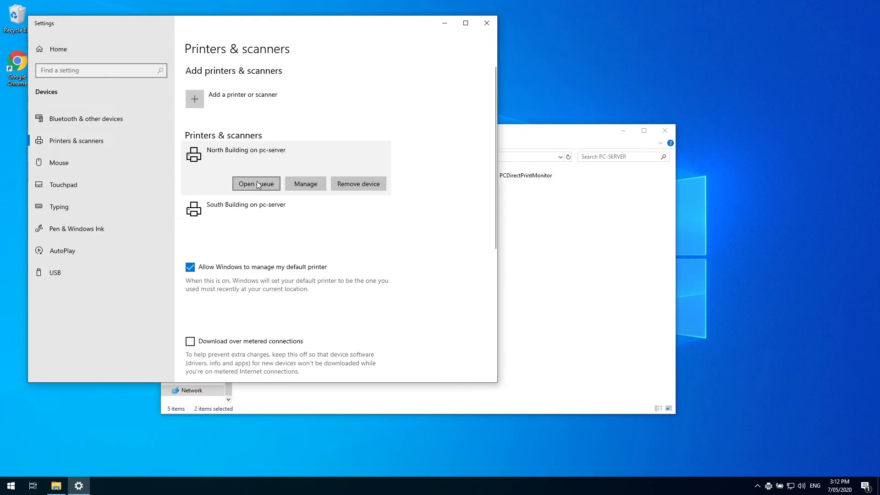
{"action": "left_click", "coordinate": [256, 183]}
- Launch Chrome and load the PaperCut admin page at pc-server:9191/admin
{"action": "left_click_drag", "start_coordinate": [261, 29], "coordinate": [432, 28]}
{"action": "double_click", "coordinate": [17, 64]}
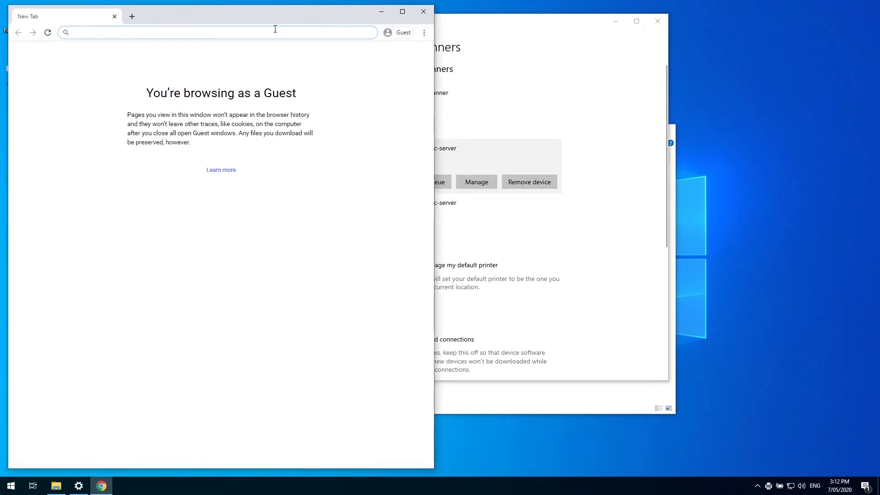
{"action": "type", "text": "p"}
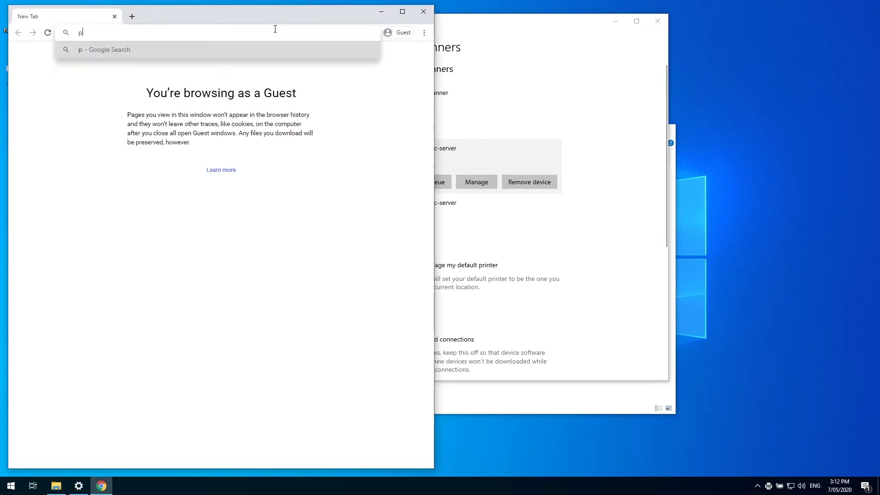
{"action": "type", "text": "c-server"}
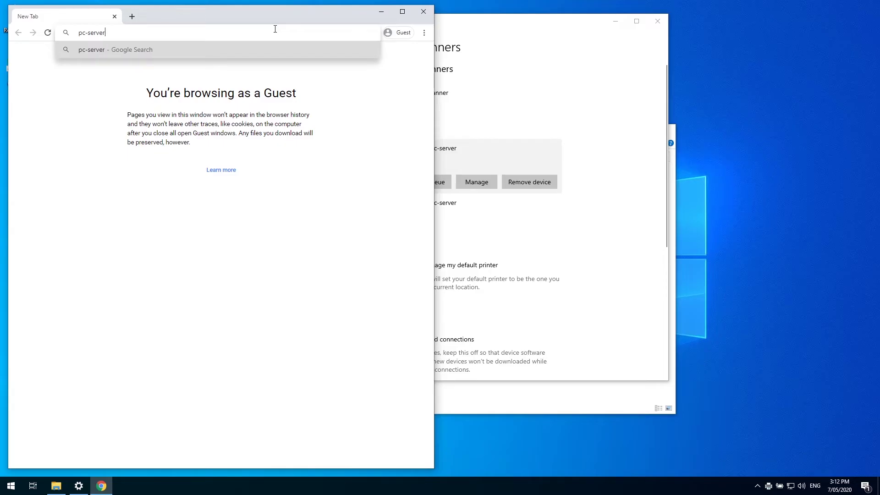
{"action": "type", "text": ":9191/admin"}
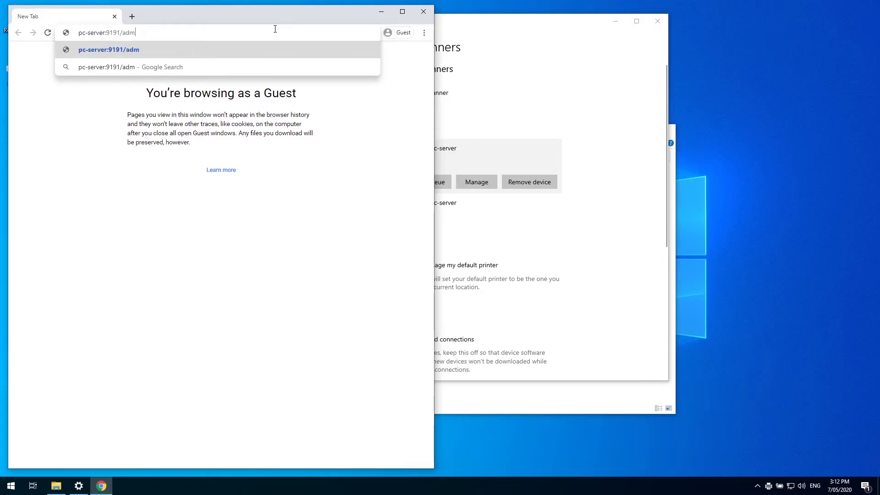
{"action": "key", "text": "Return"}
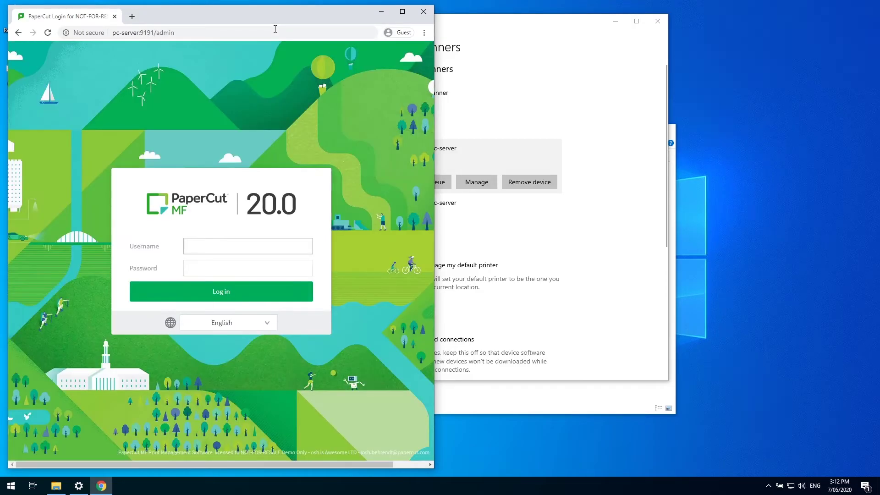
- Log in with the admin account's username and password
{"action": "type", "text": "admin"}
{"action": "key", "text": "Tab"}
{"action": "type", "text": "password"}
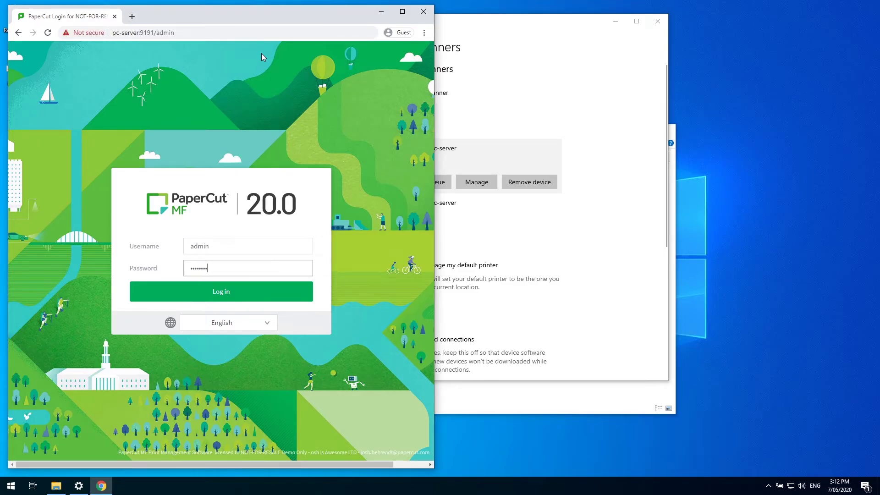
{"action": "key", "text": "Return"}
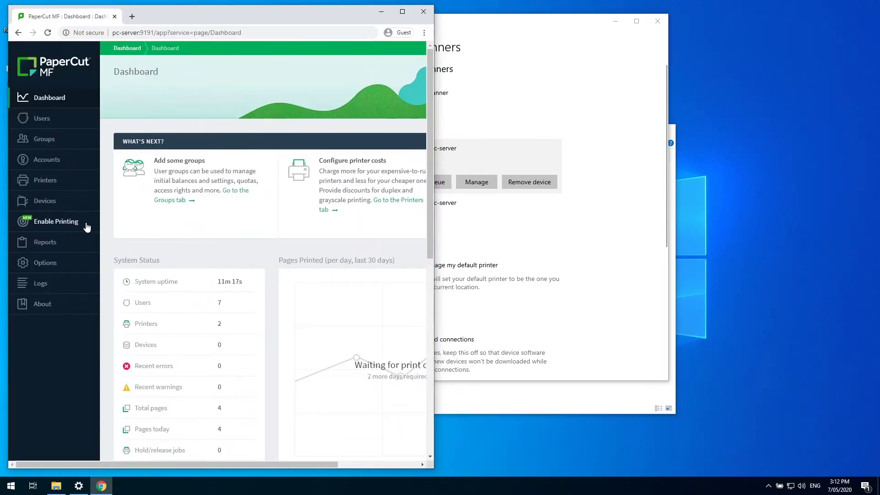
- From Print Deploy's Enable Printing section, download the cloner tool for Windows
{"action": "left_click", "coordinate": [81, 225]}
{"action": "left_click", "coordinate": [402, 12]}
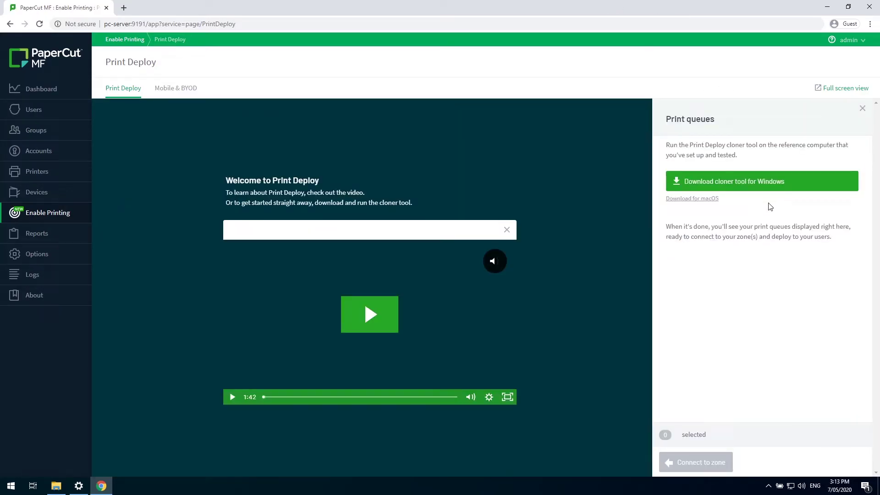
{"action": "left_click", "coordinate": [771, 189]}
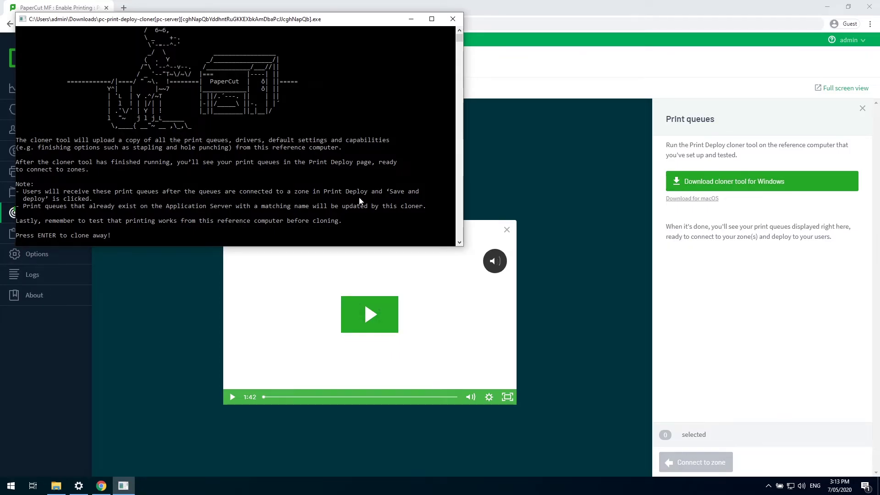
- Run the cloner to upload both building print queues, then exit it
{"action": "key", "text": "Return"}
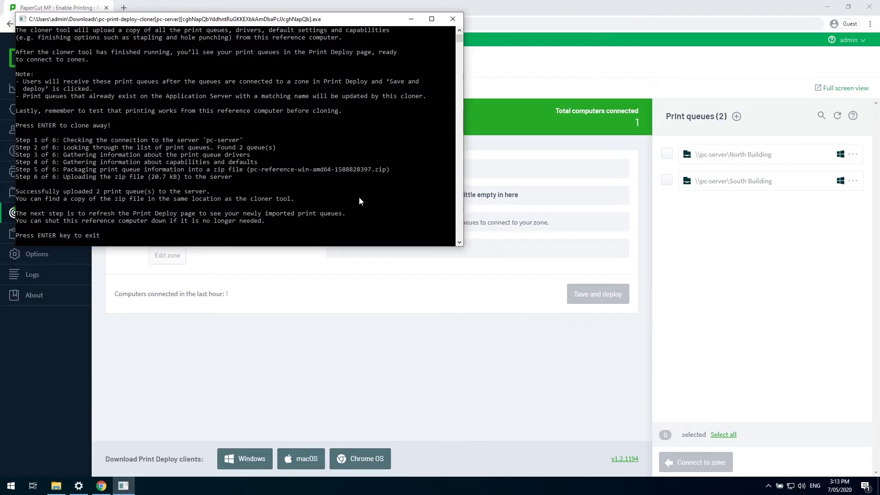
{"action": "key", "text": "Return"}
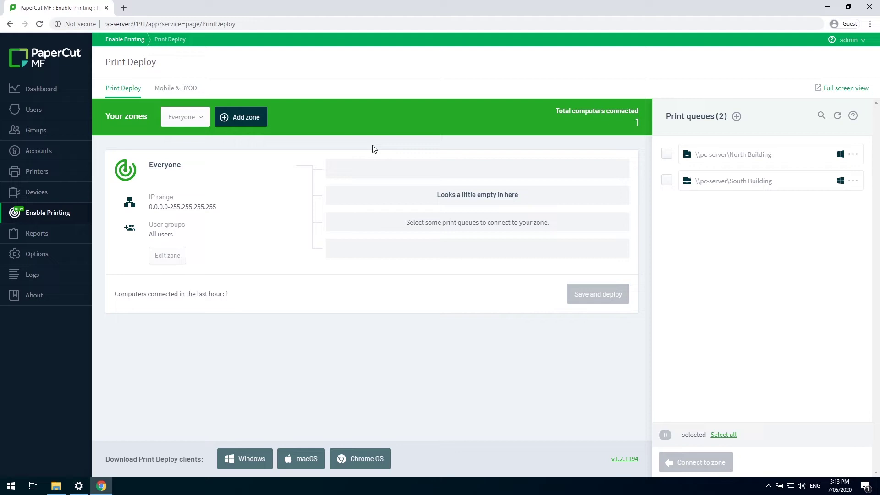
- Add a zone named North Building, pasting the same text as its display name
{"action": "left_click", "coordinate": [258, 118]}
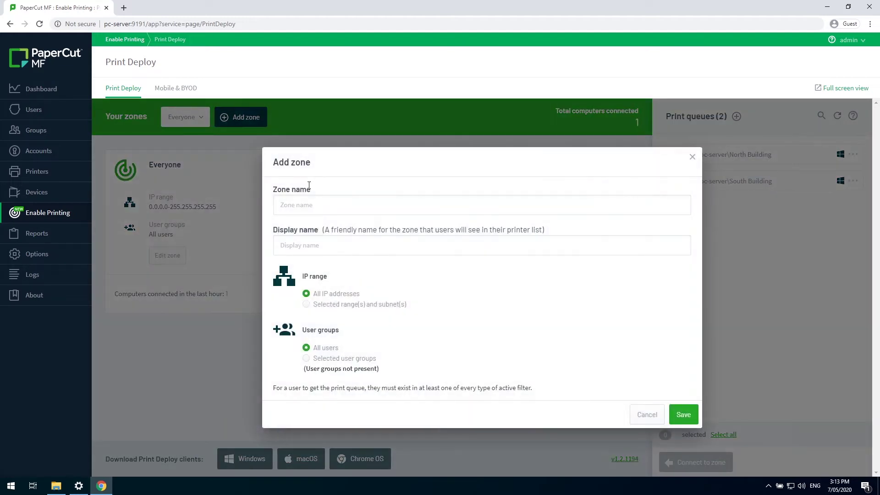
{"action": "left_click", "coordinate": [315, 208]}
{"action": "type", "text": "North"}
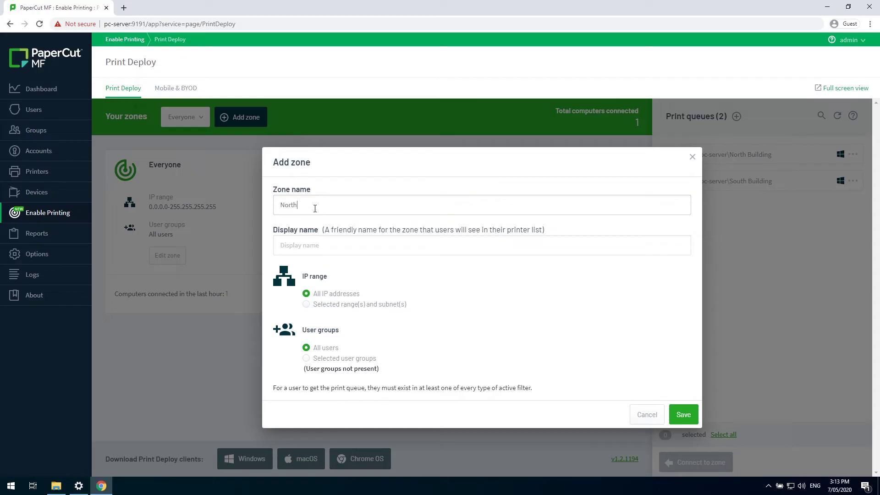
{"action": "type", "text": " Building"}
{"action": "left_click_drag", "start_coordinate": [327, 206], "coordinate": [260, 205]}
{"action": "key", "text": "ctrl+c"}
{"action": "left_click", "coordinate": [329, 243]}
{"action": "key", "text": "ctrl+v"}
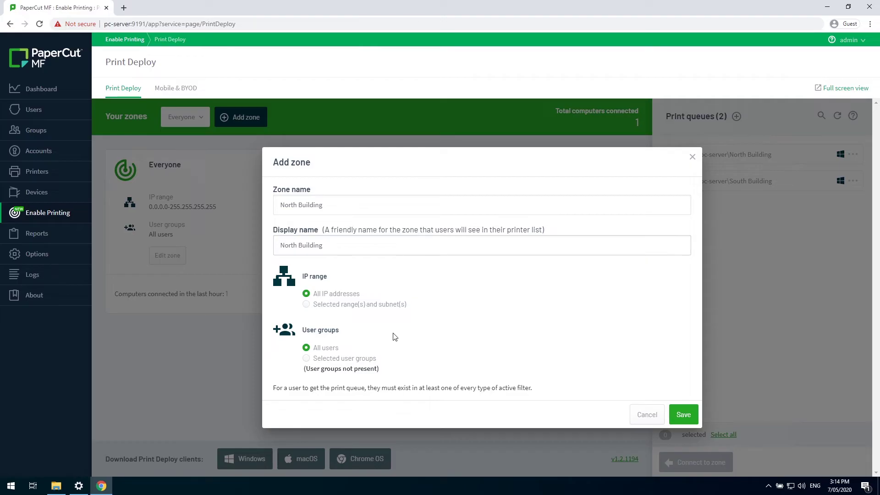
- Limit the North Building zone to IP range 10.0.0.30-10.0.0.39 and save it
{"action": "left_click", "coordinate": [377, 306]}
{"action": "left_click_drag", "start_coordinate": [377, 301], "coordinate": [297, 299]}
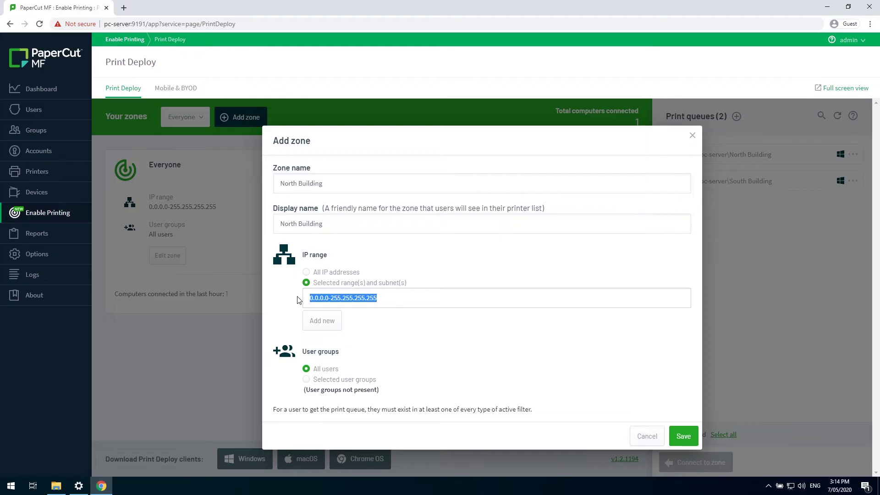
{"action": "type", "text": "10"}
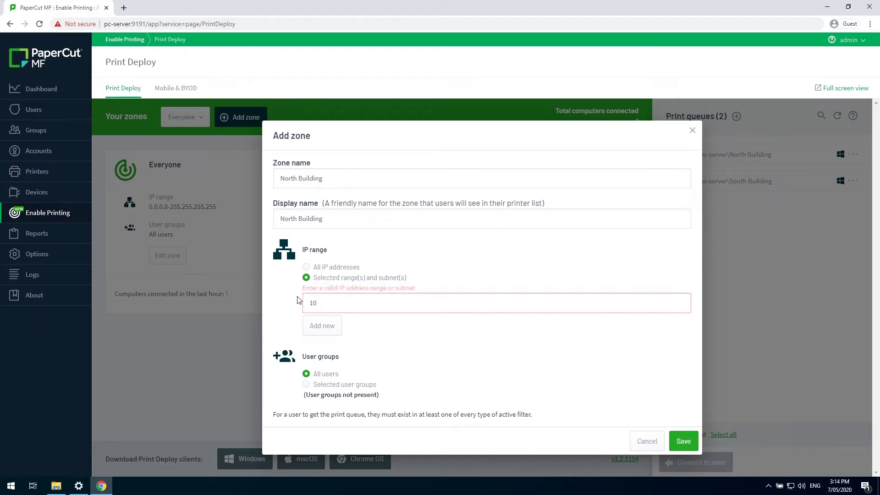
{"action": "type", "text": ".0.0.30-10.0.0.39."}
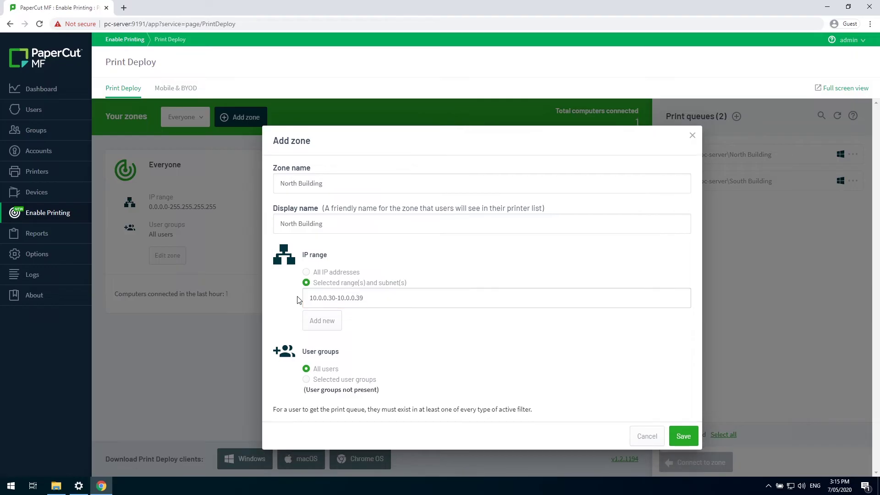
{"action": "left_click", "coordinate": [683, 437]}
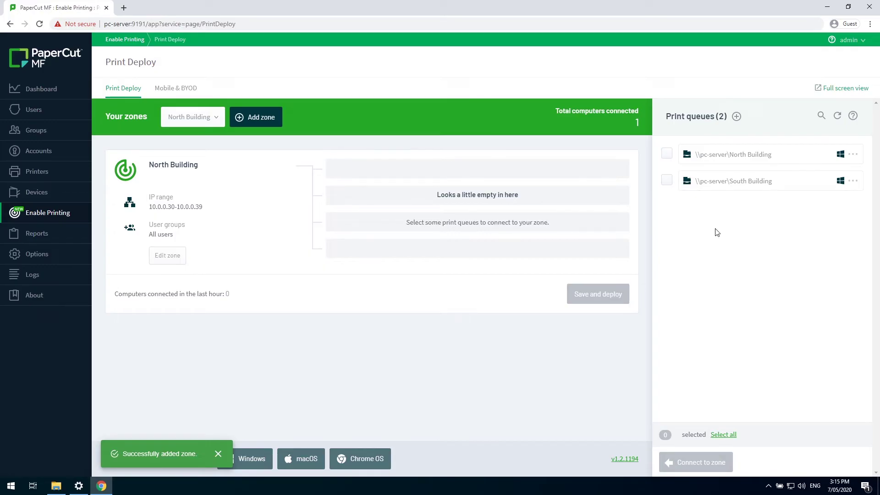
- Attach the North Building queue to its zone, then save and deploy it
{"action": "left_click", "coordinate": [665, 158]}
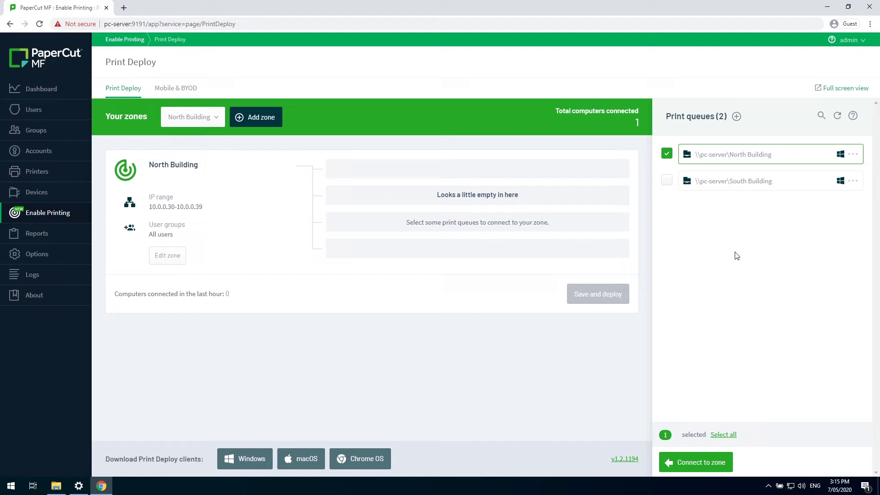
{"action": "left_click", "coordinate": [697, 463]}
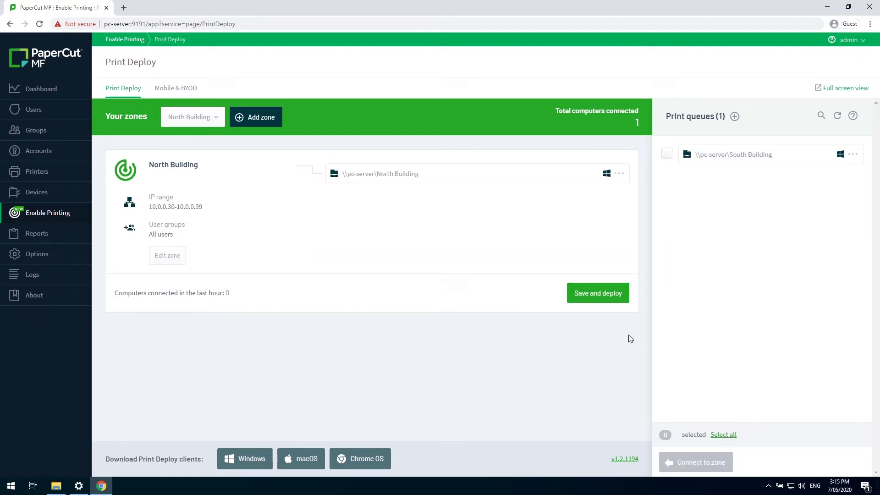
{"action": "left_click", "coordinate": [601, 298]}
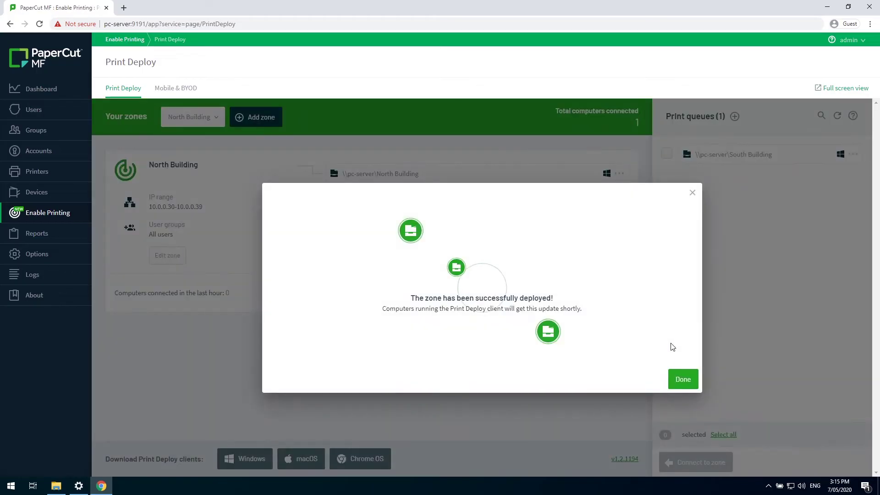
{"action": "left_click", "coordinate": [683, 380]}
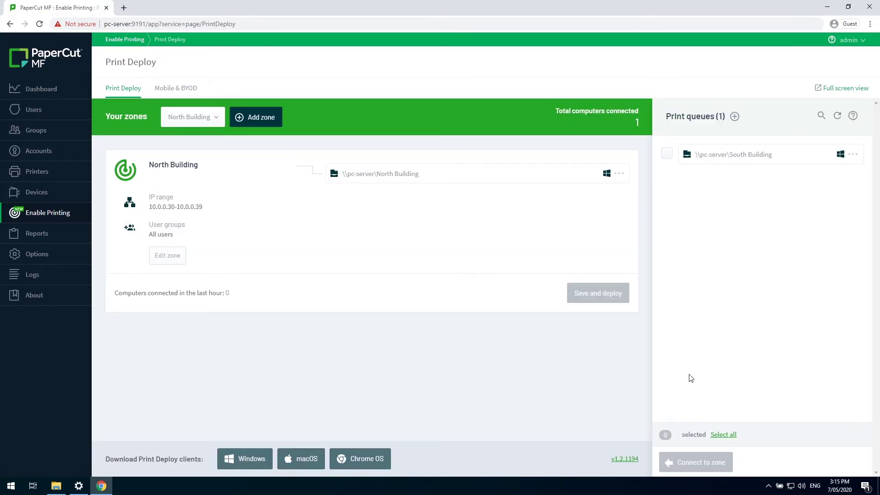
- Add and save a South Building zone covering 10.0.0.40-10.0.0.49
{"action": "left_click", "coordinate": [257, 117]}
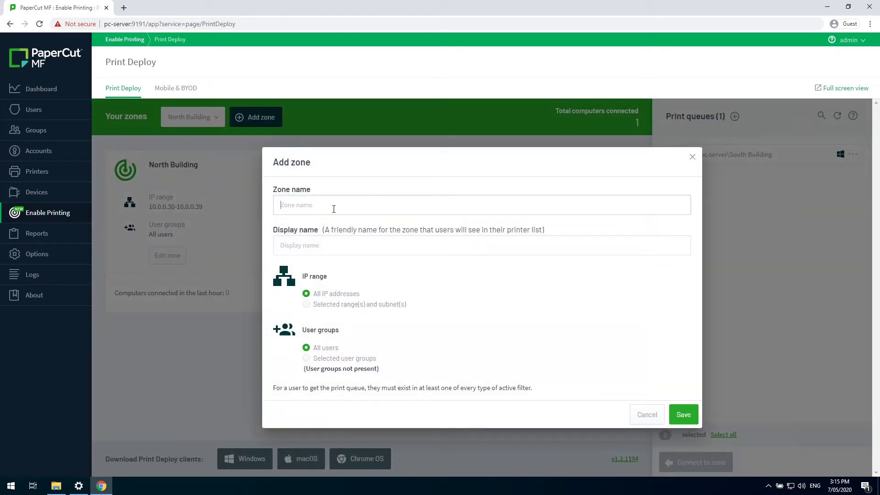
{"action": "left_click", "coordinate": [333, 208]}
{"action": "type", "text": "South Building"}
{"action": "key", "text": "Tab"}
{"action": "type", "text": "South Building"}
{"action": "left_click", "coordinate": [307, 305]}
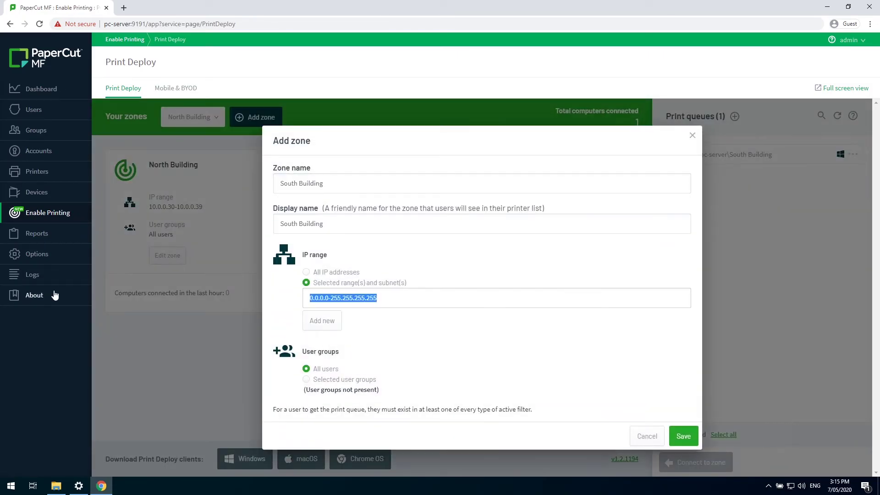
{"action": "type", "text": "10.0.0.40-10.0.0.49"}
{"action": "left_click", "coordinate": [683, 436]}
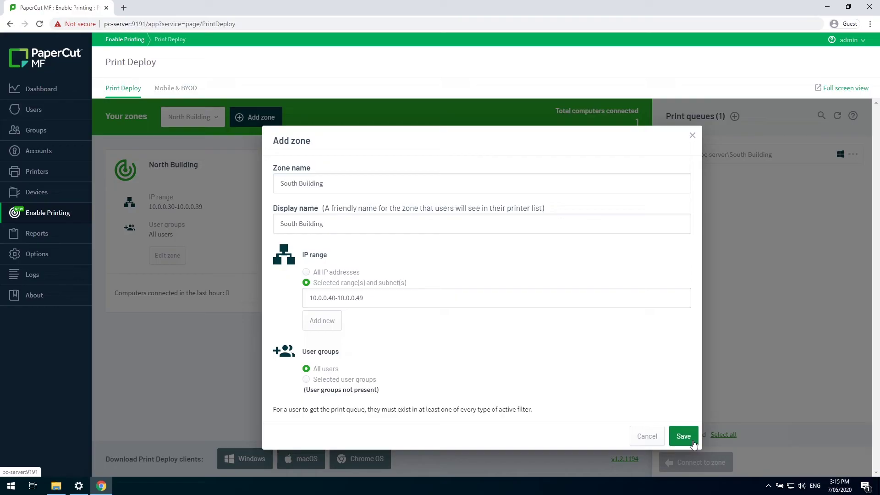
- Attach the South Building queue to its zone, then save and deploy it
{"action": "left_click", "coordinate": [666, 180]}
{"action": "left_click", "coordinate": [695, 462]}
{"action": "left_click", "coordinate": [598, 293]}
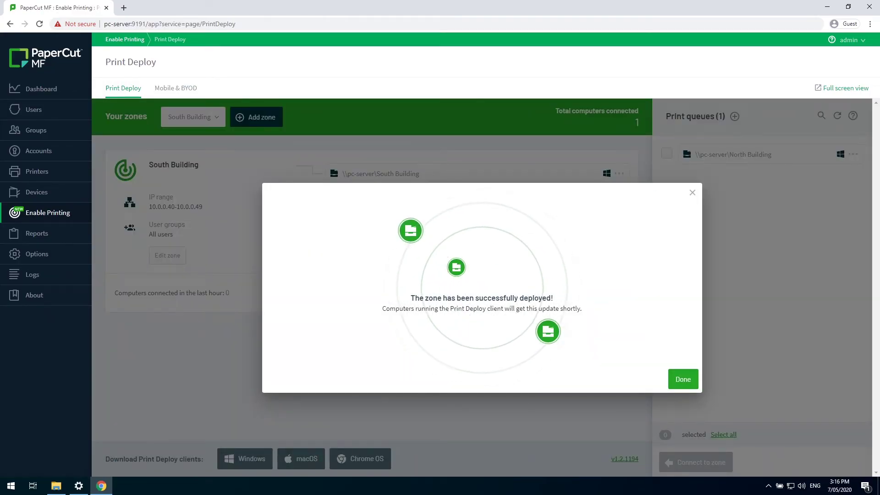
{"action": "left_click", "coordinate": [681, 379]}
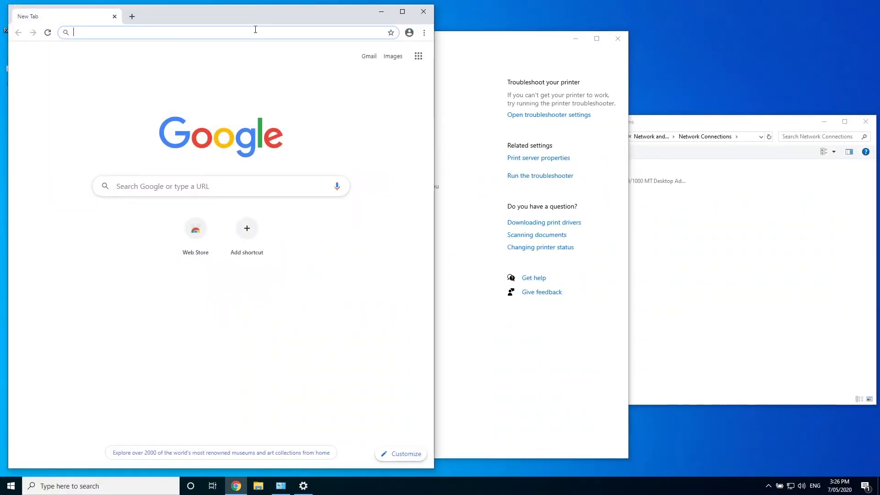
- Load pc-server:9191/print-deploy/client-setup/windows.html in the new tab
{"action": "type", "text": "pc-server:9191/print-deploy/client-setup/windows.html"}
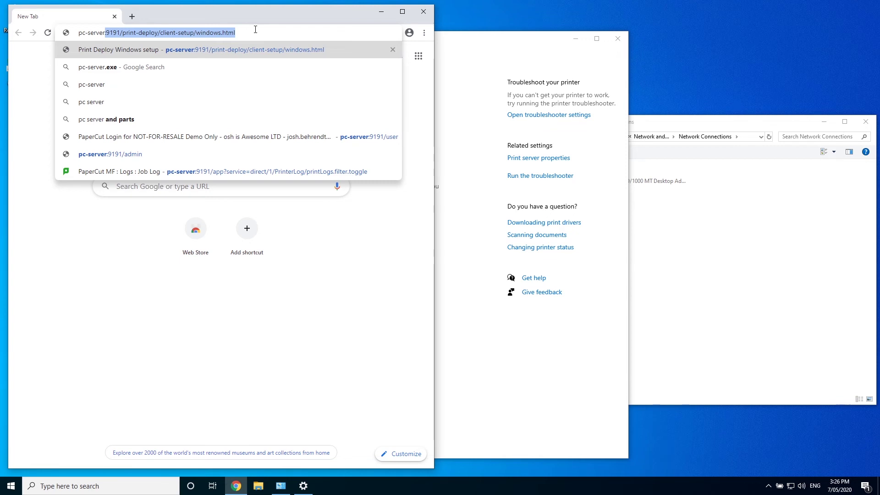
{"action": "left_click", "coordinate": [255, 29]}
{"action": "left_click_drag", "start_coordinate": [255, 29], "coordinate": [275, 29]}
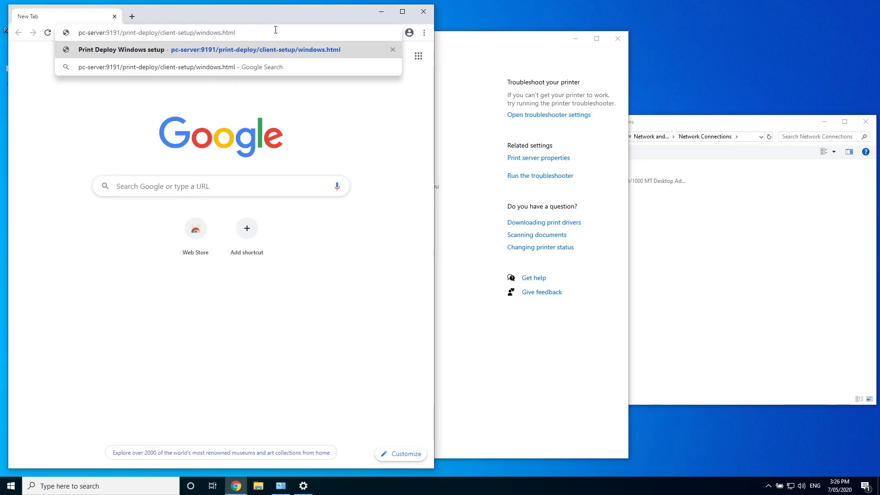
{"action": "key", "text": "Return"}
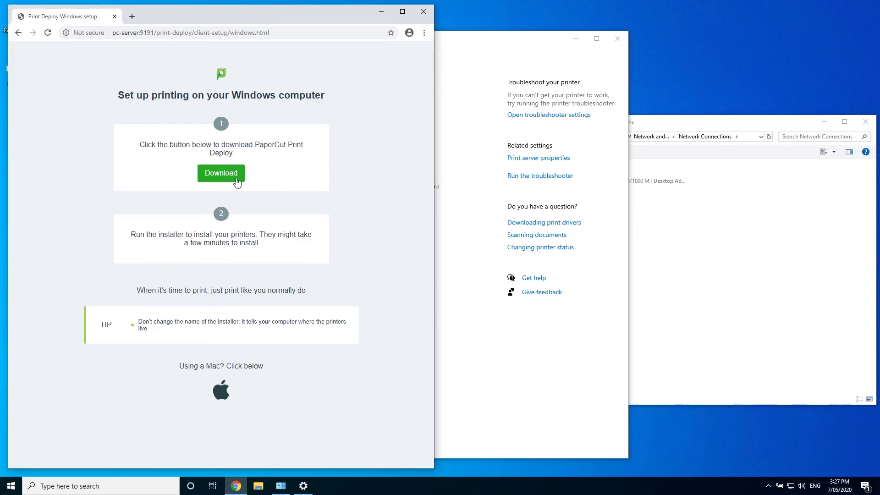
- Download and install the Print Deploy client through to Finish, then close Chrome
{"action": "left_click", "coordinate": [237, 181]}
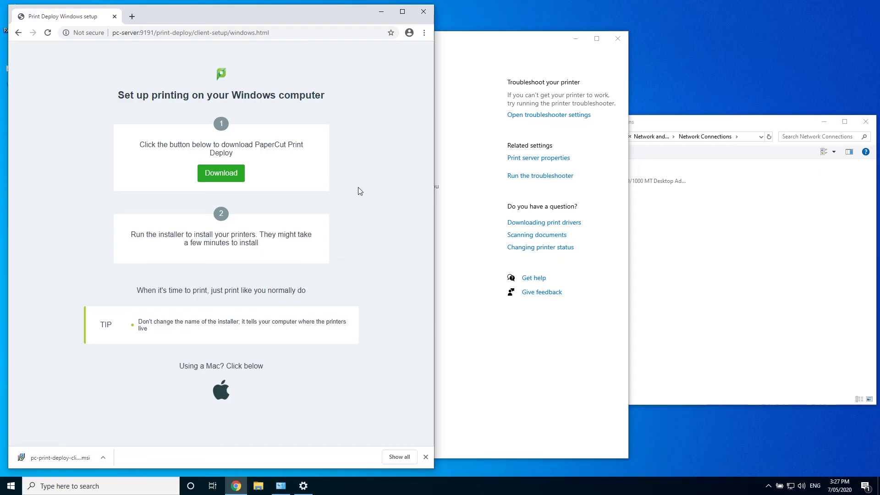
{"action": "left_click", "coordinate": [73, 459]}
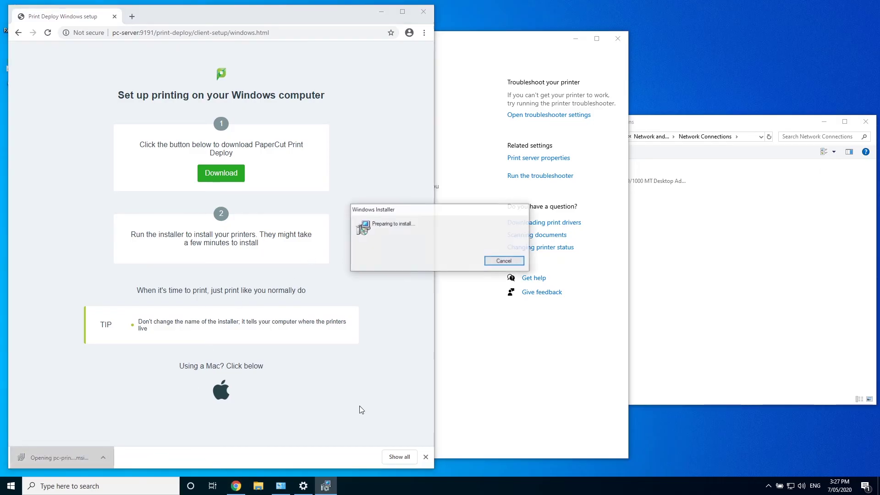
{"action": "left_click", "coordinate": [487, 315]}
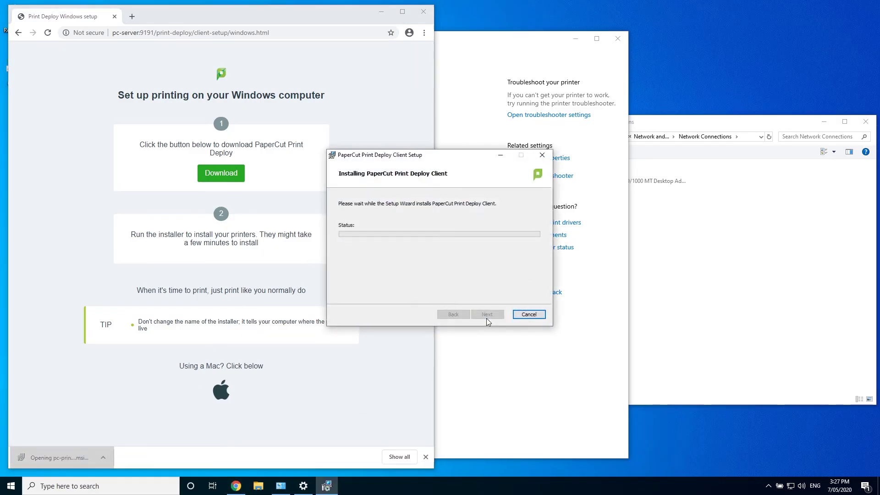
{"action": "left_click", "coordinate": [406, 304]}
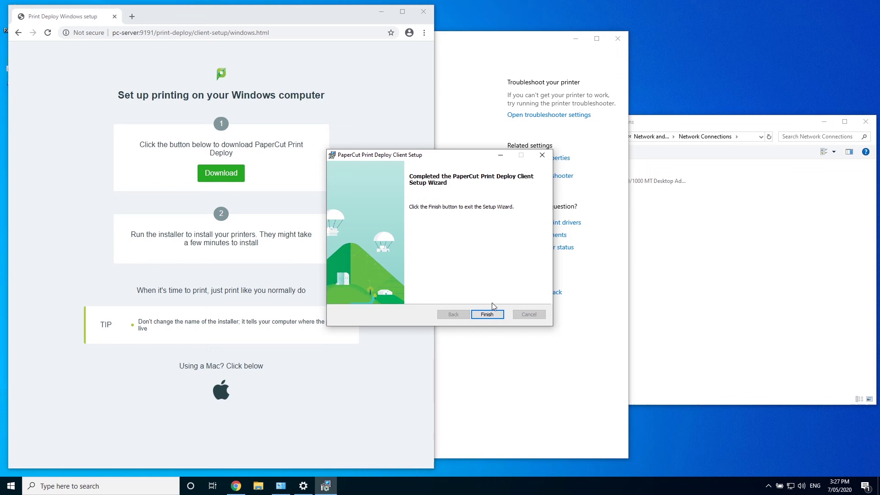
{"action": "left_click", "coordinate": [489, 313]}
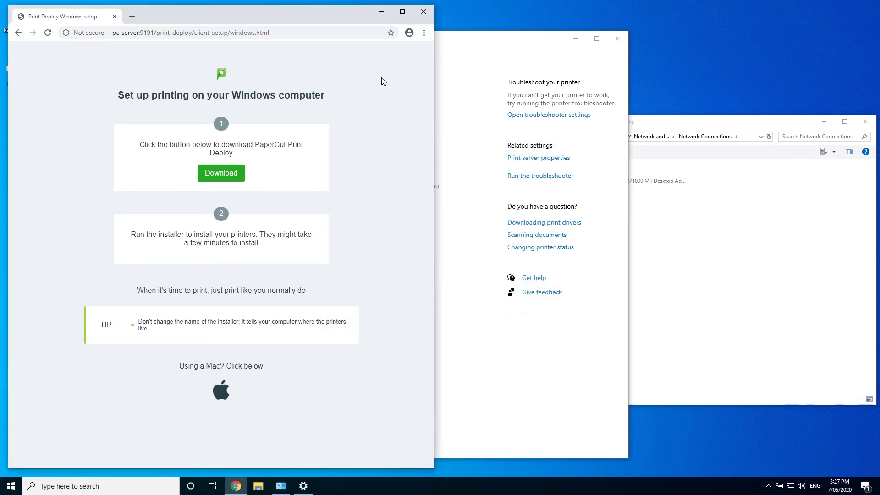
{"action": "left_click", "coordinate": [422, 13]}
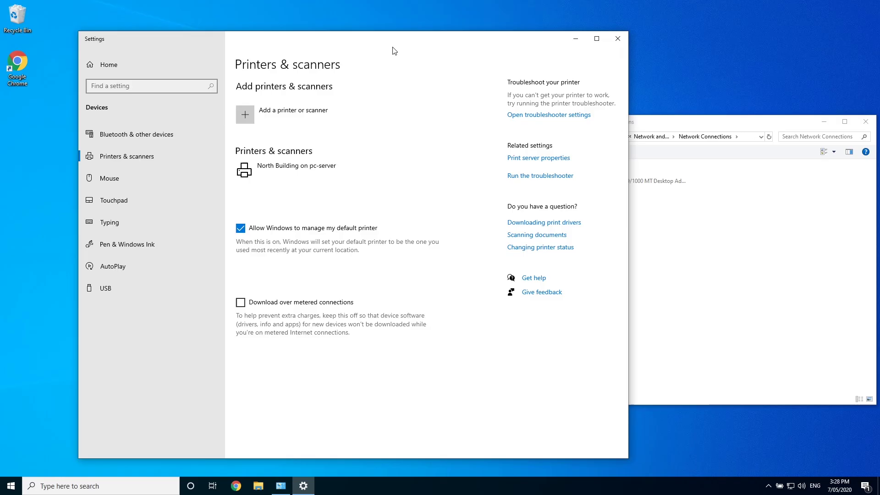
- Change the Ethernet adapter's static IPv4 address to a new 10.0.0.x address
{"action": "left_click", "coordinate": [689, 244]}
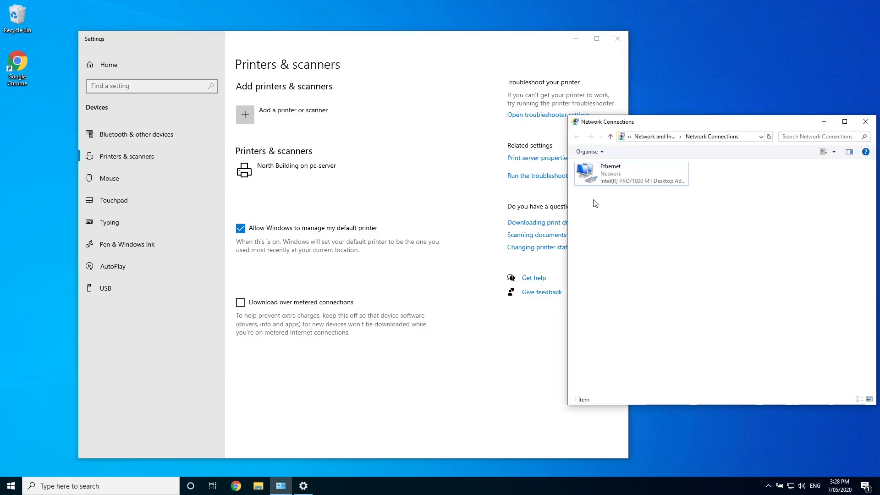
{"action": "right_click", "coordinate": [594, 174]}
{"action": "left_click", "coordinate": [632, 264]}
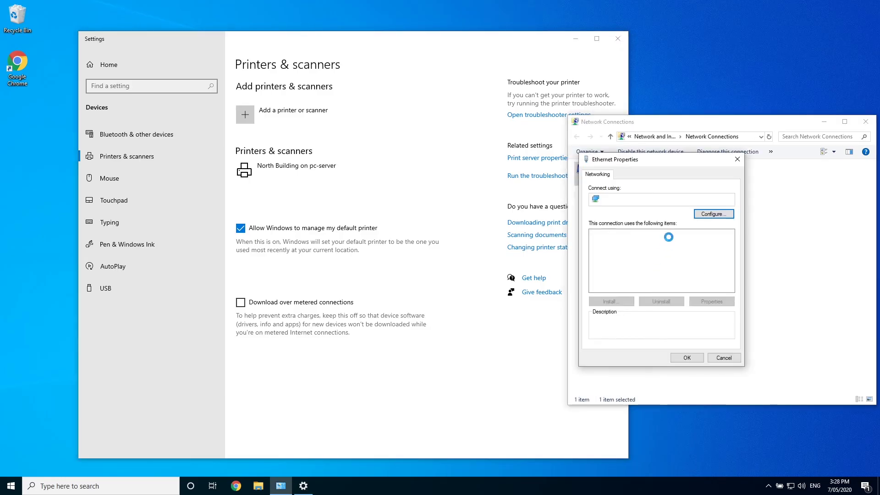
{"action": "double_click", "coordinate": [656, 256]}
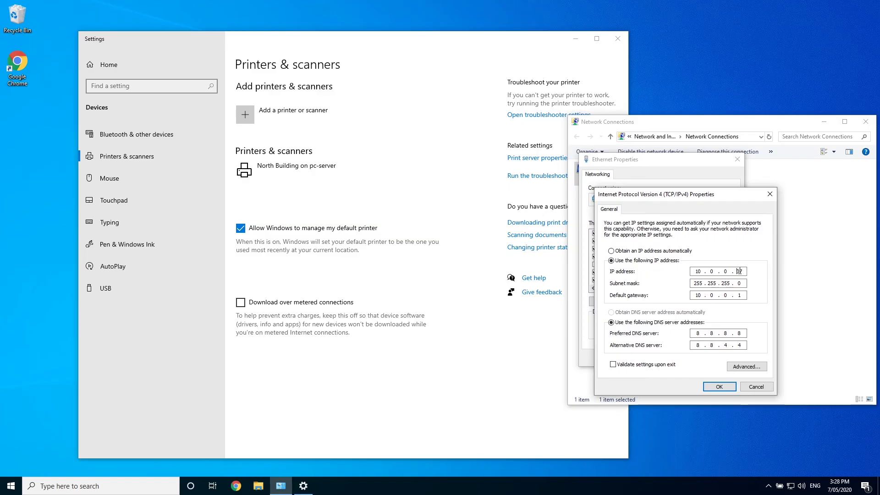
{"action": "left_click", "coordinate": [719, 387]}
{"action": "left_click", "coordinate": [698, 360]}
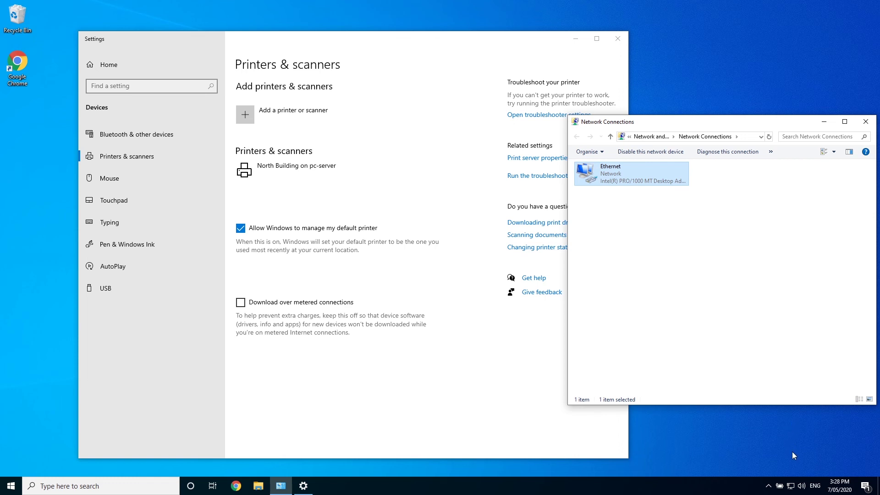
- Run 'Refresh my printers now' from the Print Deploy client's tray icon
{"action": "left_click", "coordinate": [768, 486]}
{"action": "right_click", "coordinate": [771, 469]}
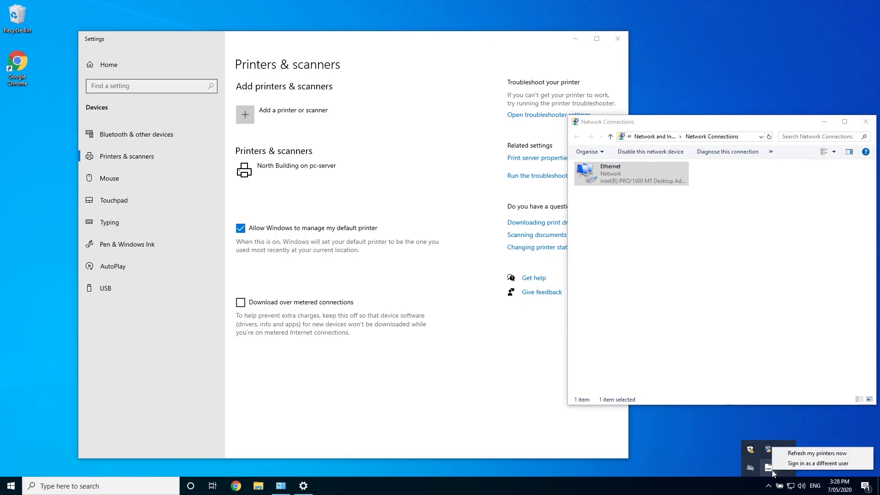
{"action": "left_click", "coordinate": [853, 454]}
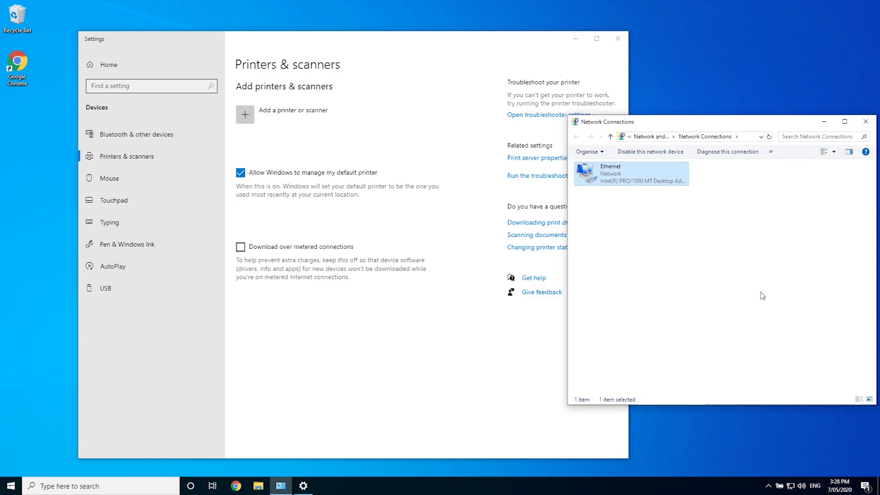
- Print a test page on South Building on pc-server, then close its dialogs and queue
{"action": "left_click", "coordinate": [321, 167]}
{"action": "left_click", "coordinate": [306, 199]}
{"action": "left_click", "coordinate": [37, 65]}
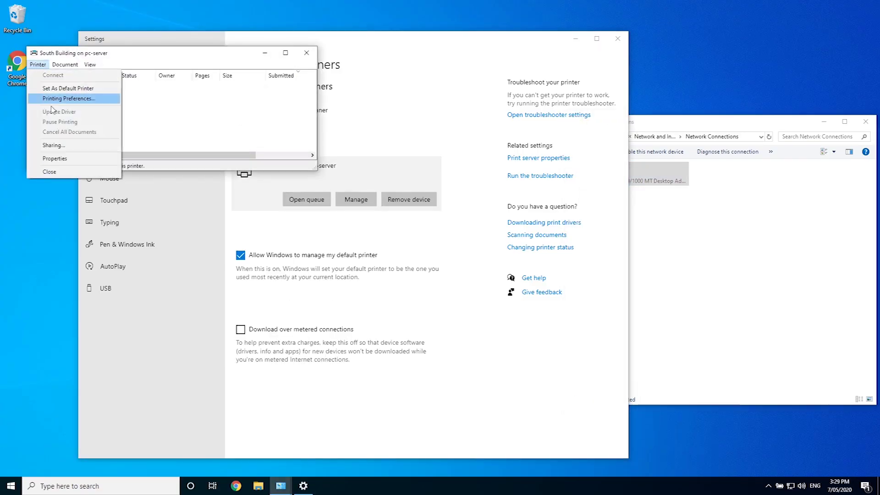
{"action": "left_click", "coordinate": [54, 158]}
{"action": "left_click", "coordinate": [220, 301]}
{"action": "left_click", "coordinate": [497, 262]}
{"action": "left_click", "coordinate": [177, 379]}
{"action": "left_click", "coordinate": [307, 52]}
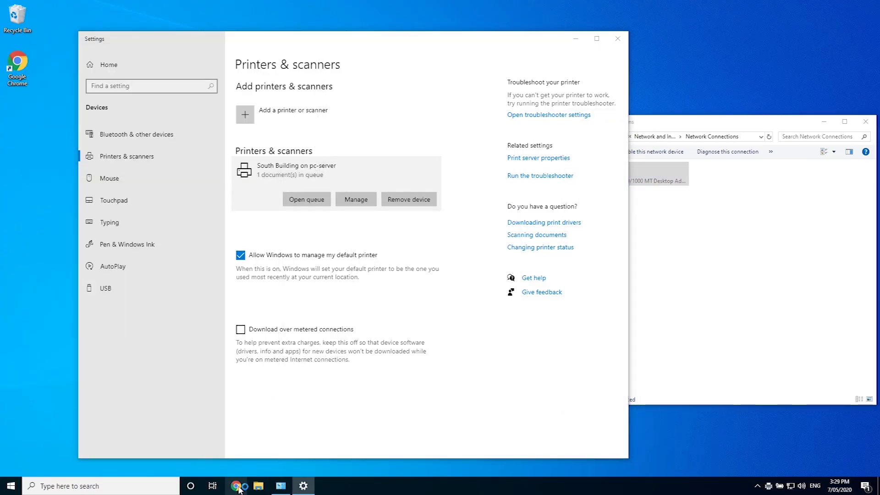
- Sign in to pc-server:9191/admin with the admin credentials and open the job log
{"action": "left_click", "coordinate": [236, 486]}
{"action": "type", "text": "pc-server:9191/admin"}
{"action": "key", "text": "Return"}
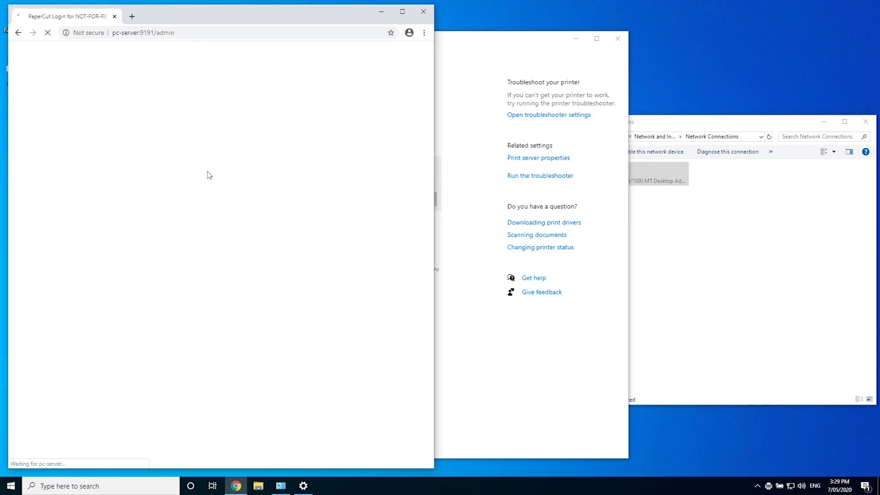
{"action": "type", "text": "admin"}
{"action": "key", "text": "Tab"}
{"action": "type", "text": "password"}
{"action": "key", "text": "Return"}
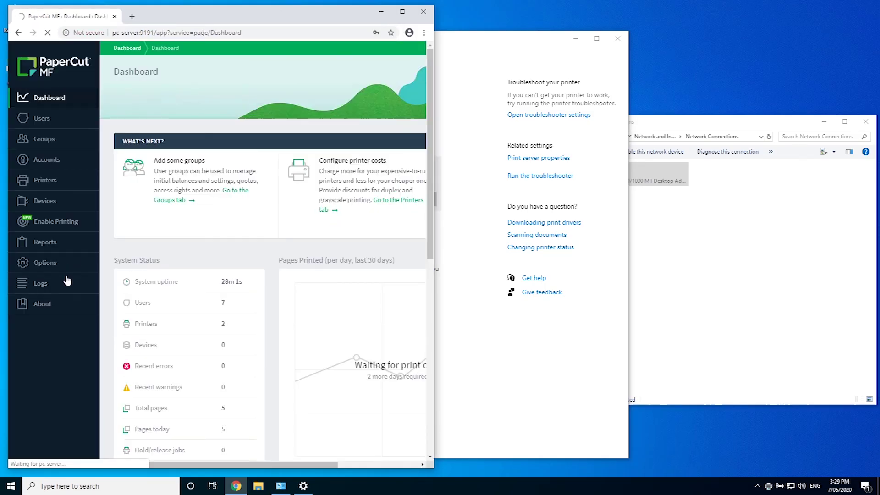
{"action": "left_click", "coordinate": [67, 281]}
{"action": "key", "text": "super+Up"}
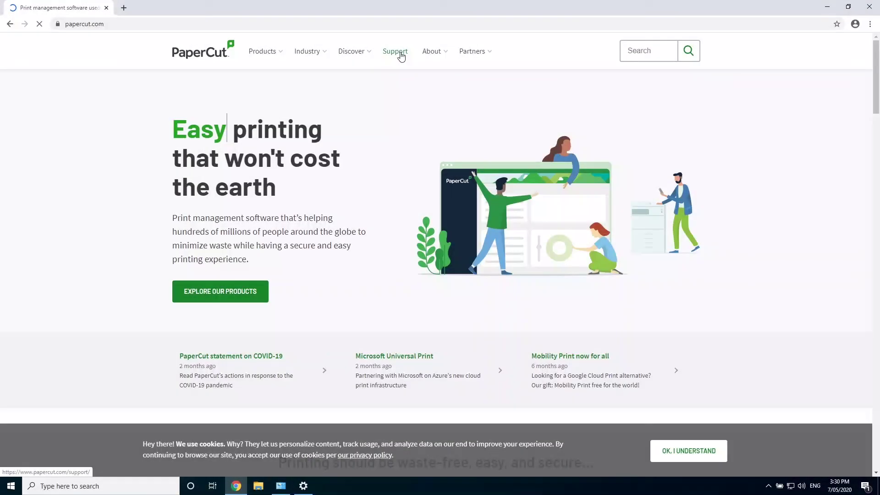
- Dismiss the cookie notice and go to the PaperCut Support page
{"action": "left_click", "coordinate": [665, 450]}
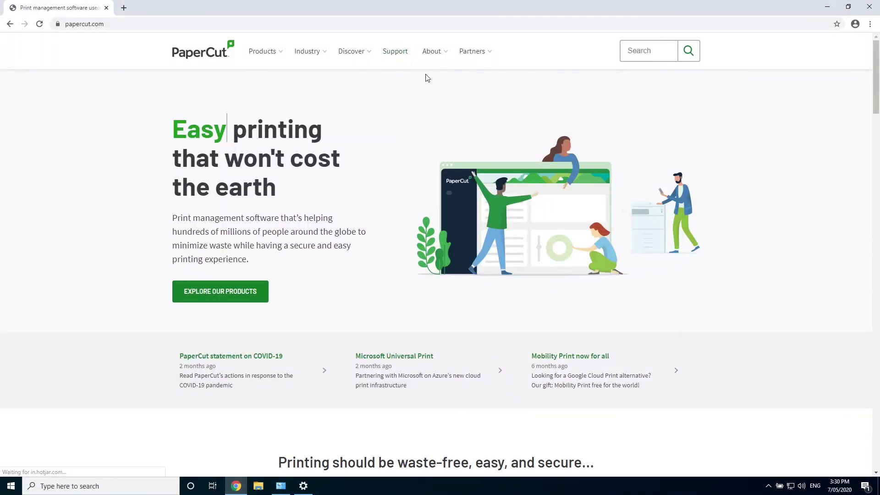
{"action": "left_click", "coordinate": [396, 55]}
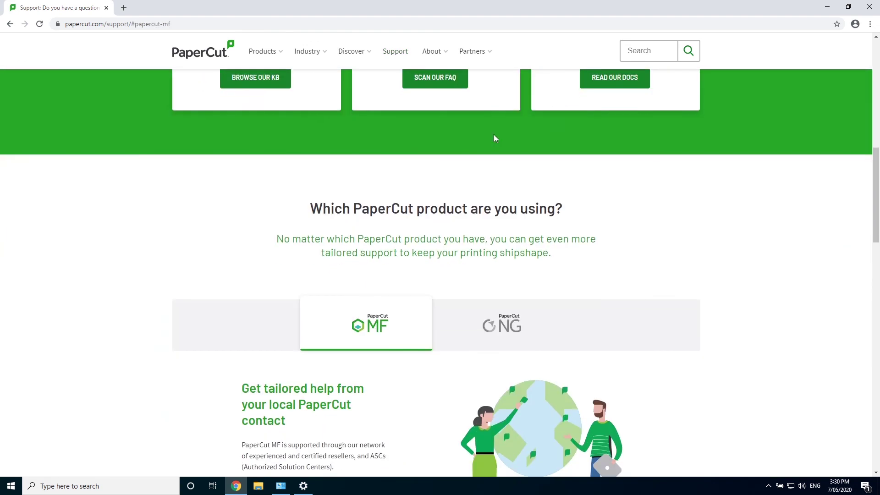
{"action": "scroll", "coordinate": [494, 139], "scroll_direction": "down", "scroll_amount": 10}
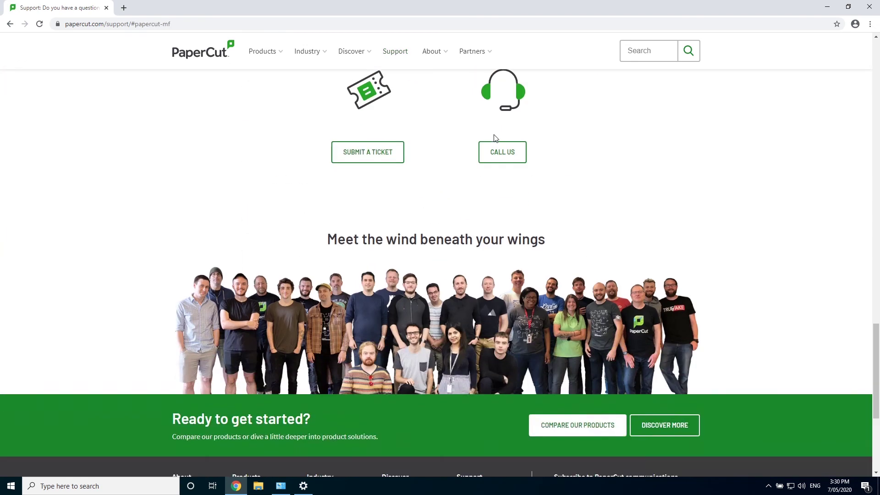
{"action": "scroll", "coordinate": [494, 138], "scroll_direction": "up", "scroll_amount": 1}
- Search the site for 'print deploy help' and open the Print Deploy Help Center result
{"action": "left_click", "coordinate": [635, 56]}
{"action": "type", "text": "print deploy help"}
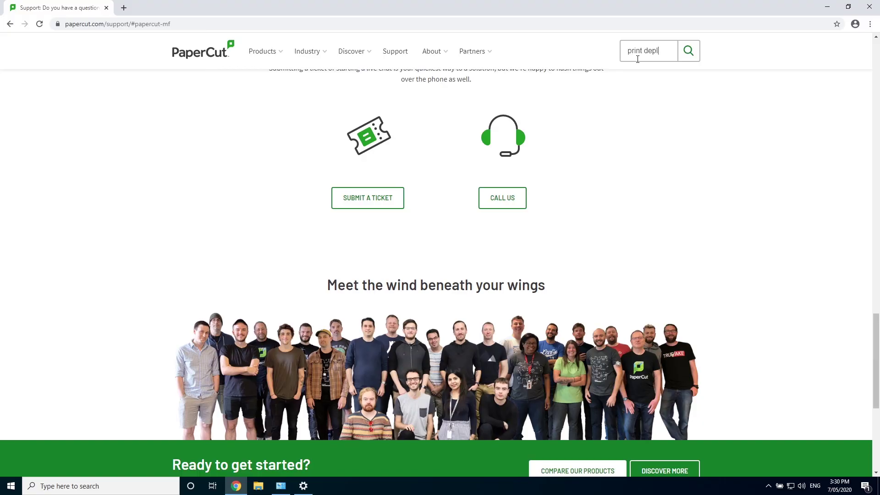
{"action": "key", "text": "Return"}
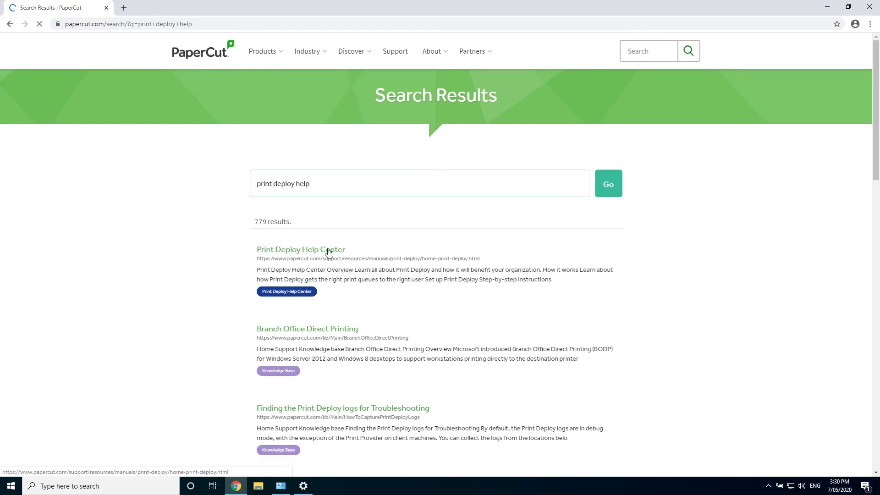
{"action": "left_click", "coordinate": [330, 252]}
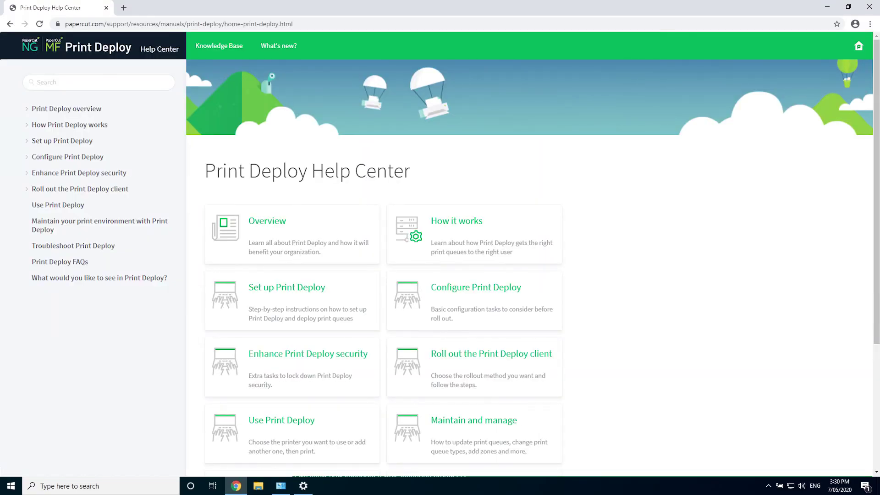